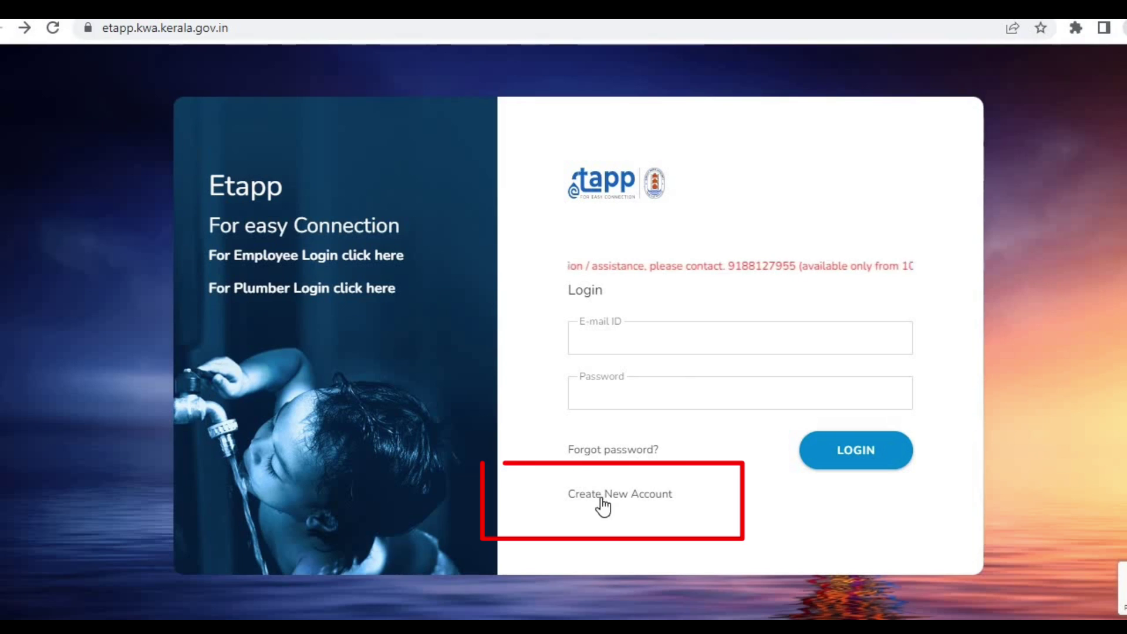
- Open Etapp's Create New Account registration form from the login page
left_click(635, 504)
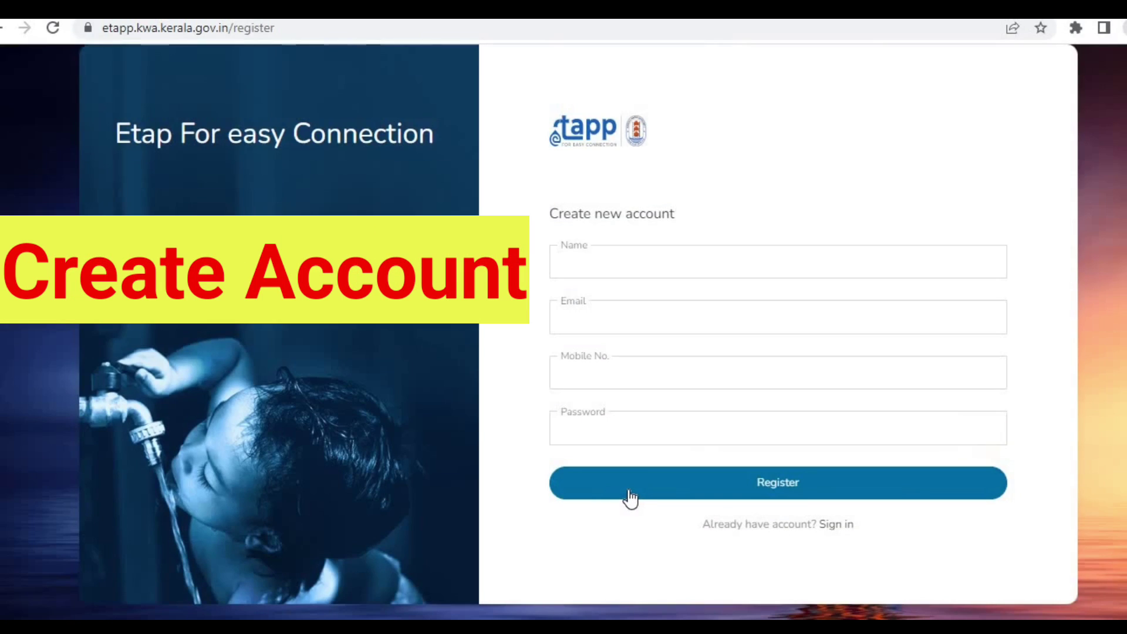
- Register a new account with the holder's name, e-mail, mobile number and password
left_click(691, 258)
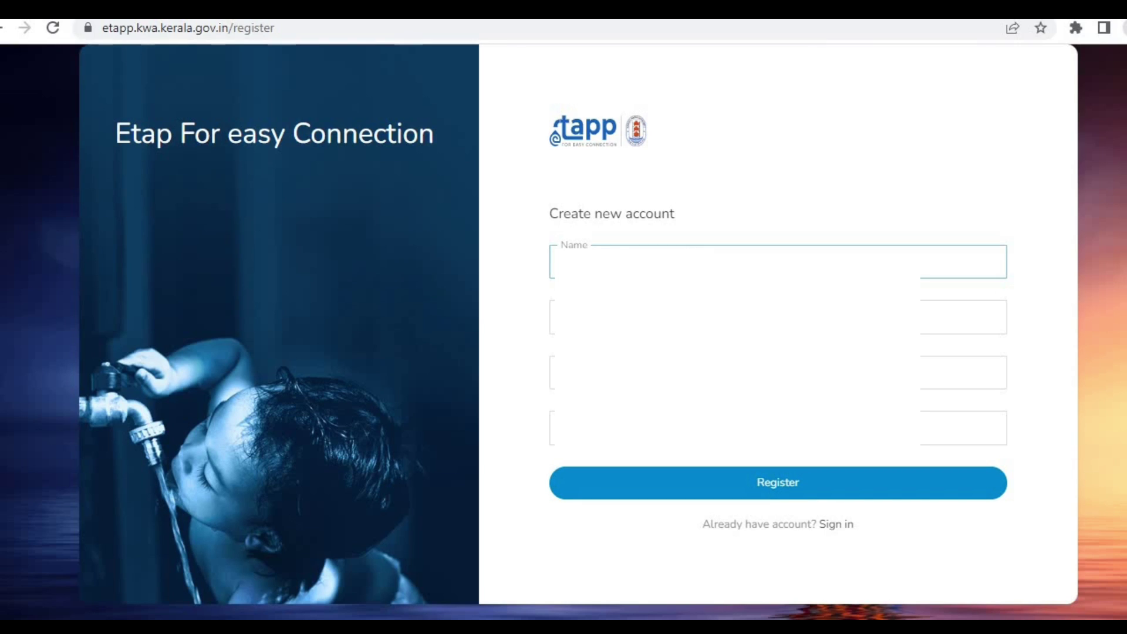
left_click(734, 317)
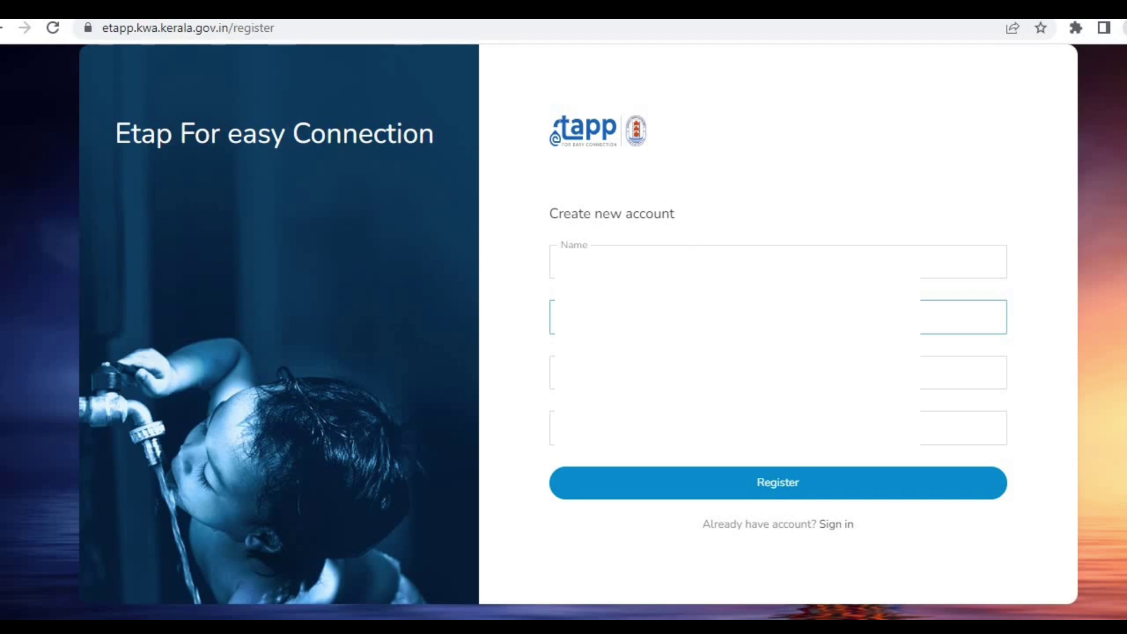
left_click(778, 372)
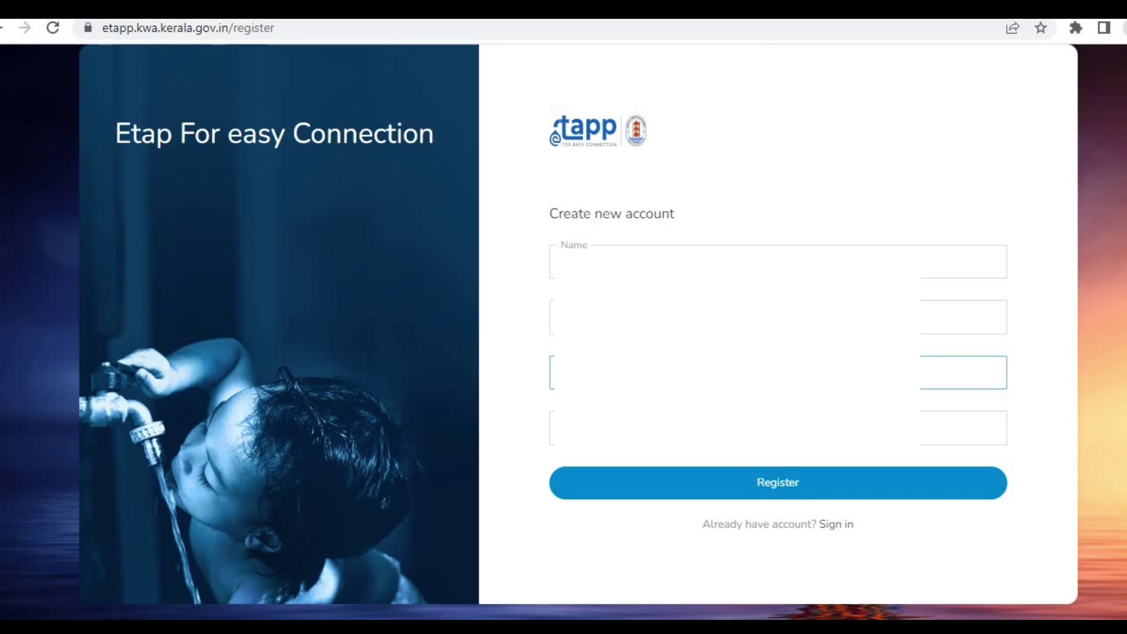
left_click(778, 428)
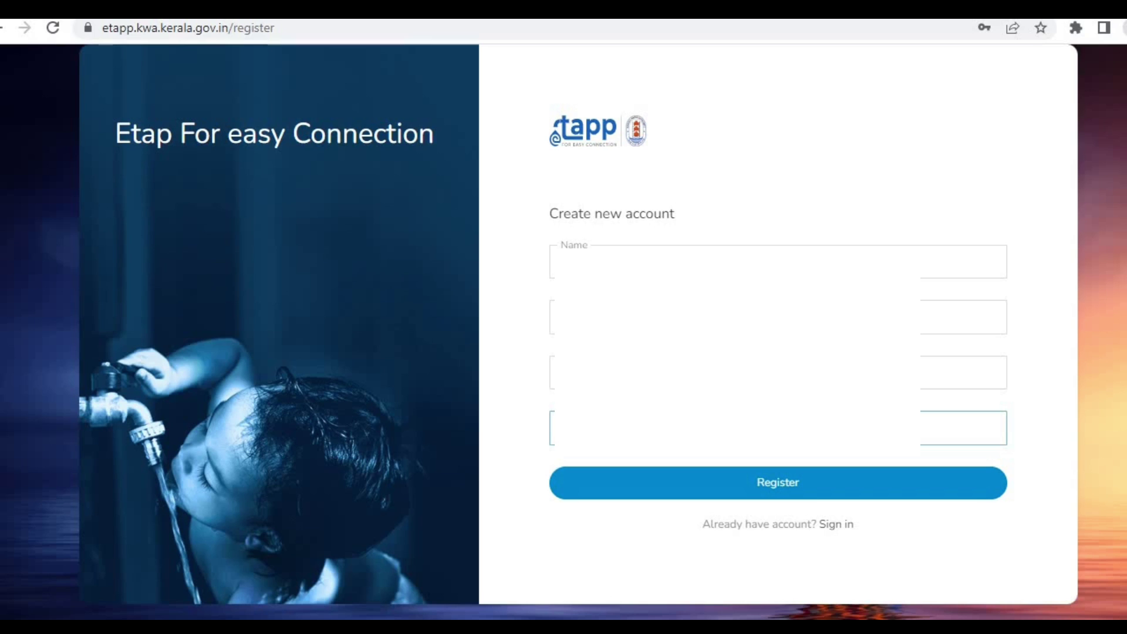
left_click(774, 485)
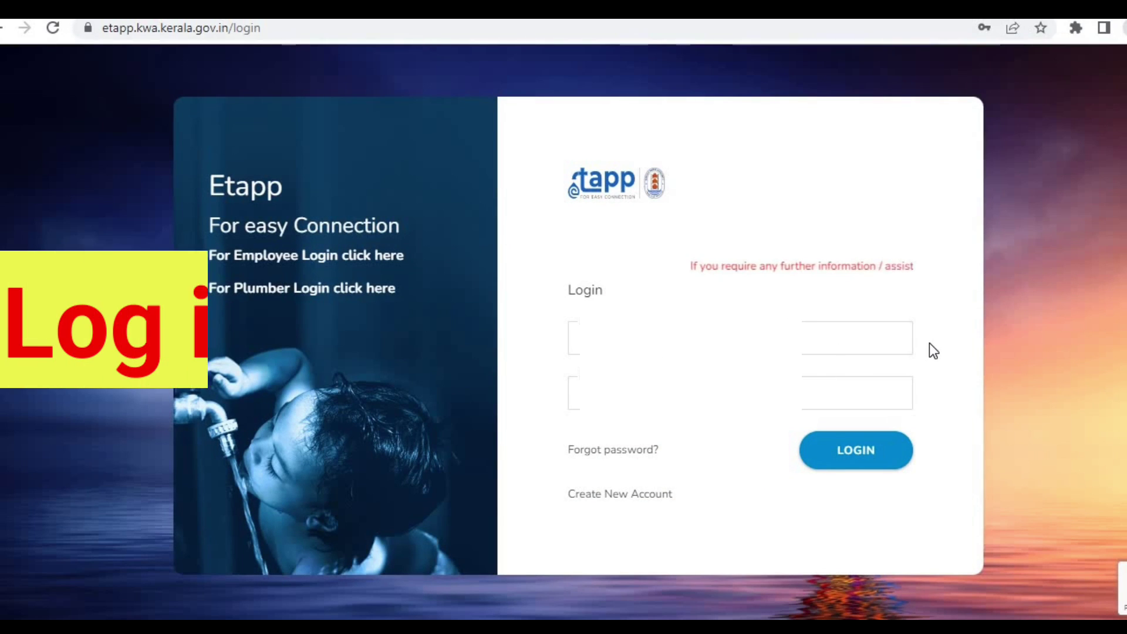
- Log in with the newly registered e-mail address and password
left_click(875, 336)
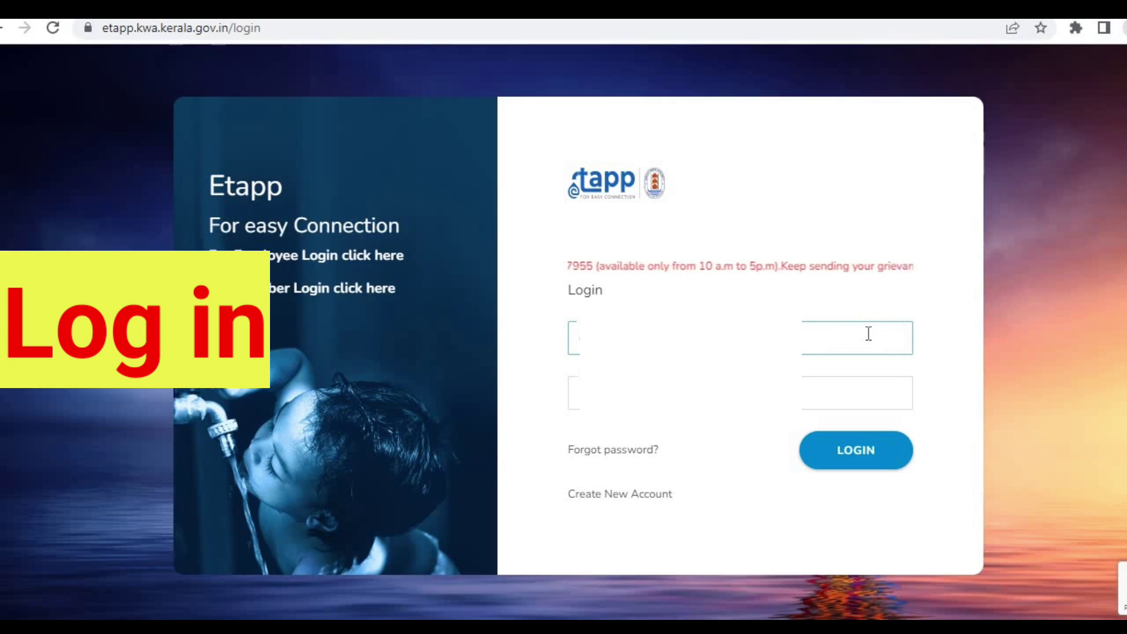
key("Tab")
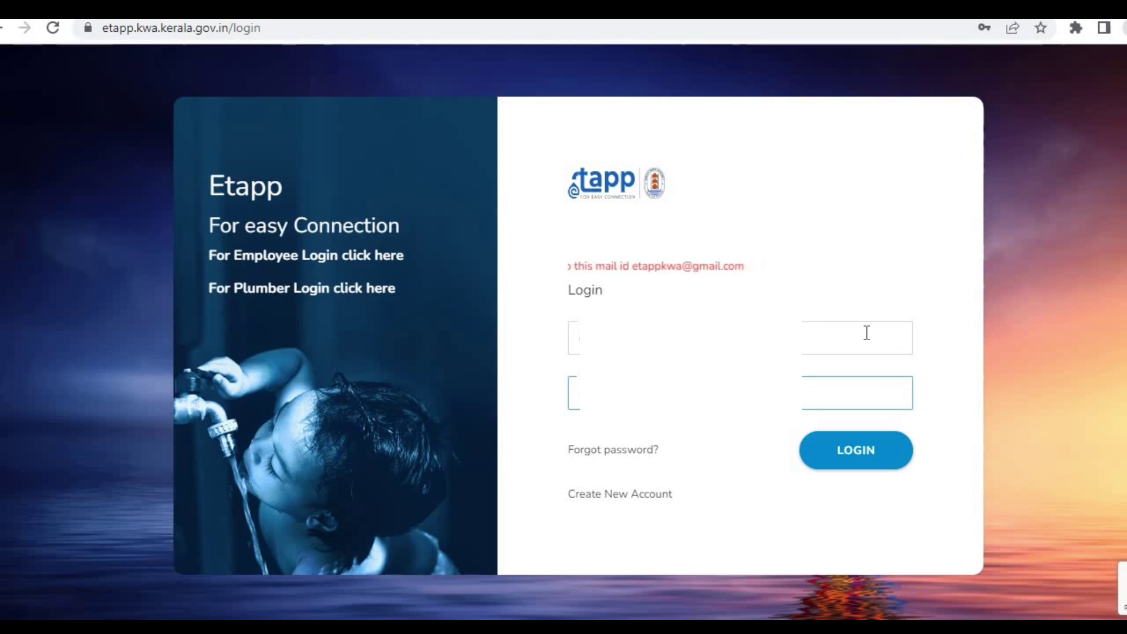
left_click(870, 454)
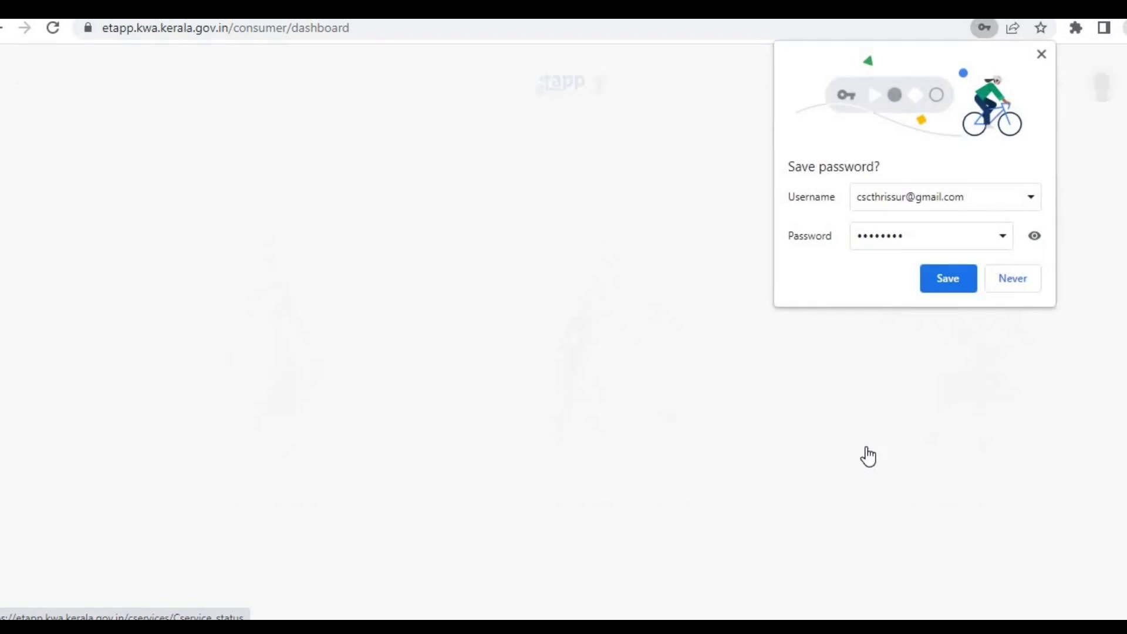
- Dismiss Chrome's save-password prompt and scroll through the dashboard's services and Flow of Water steps
left_click(1041, 54)
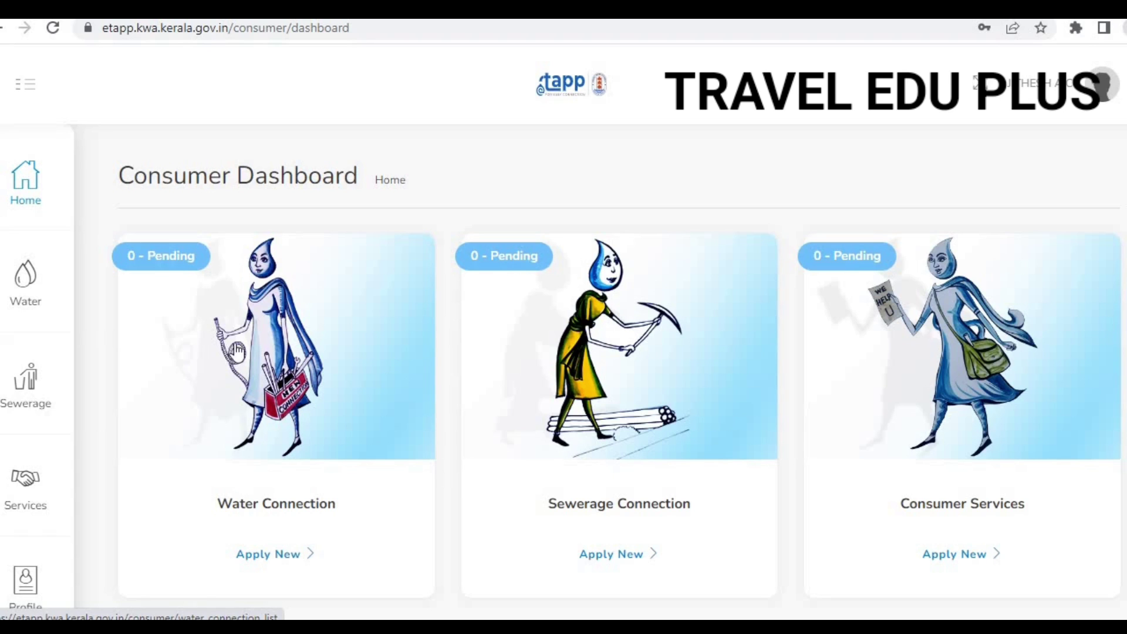
scroll(405, 334, "down", 2)
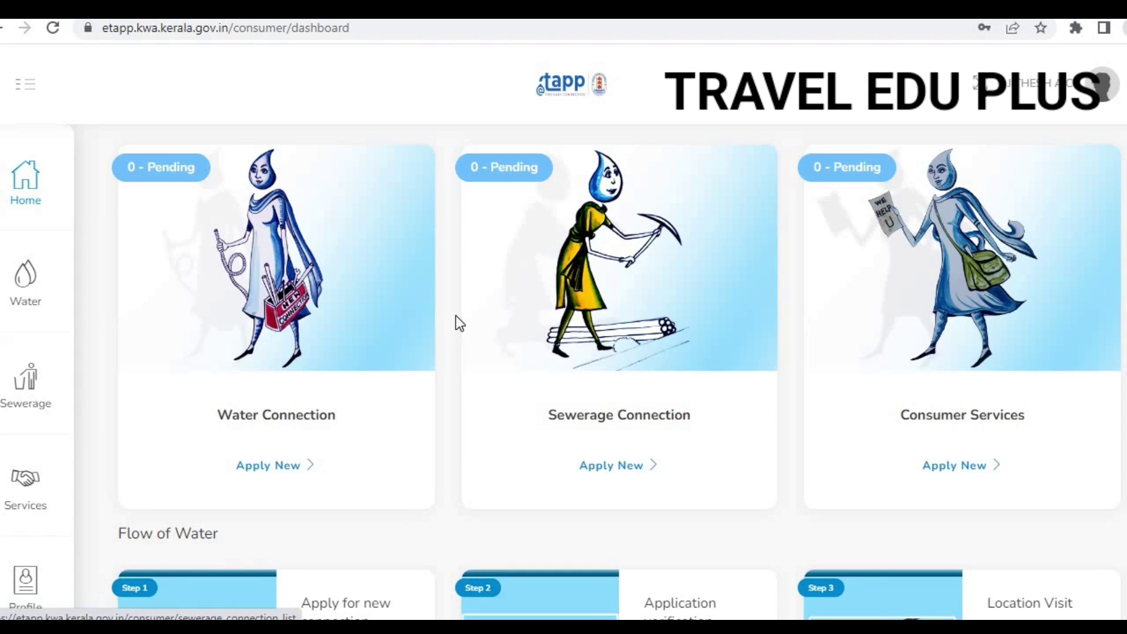
scroll(457, 317, "down", 3)
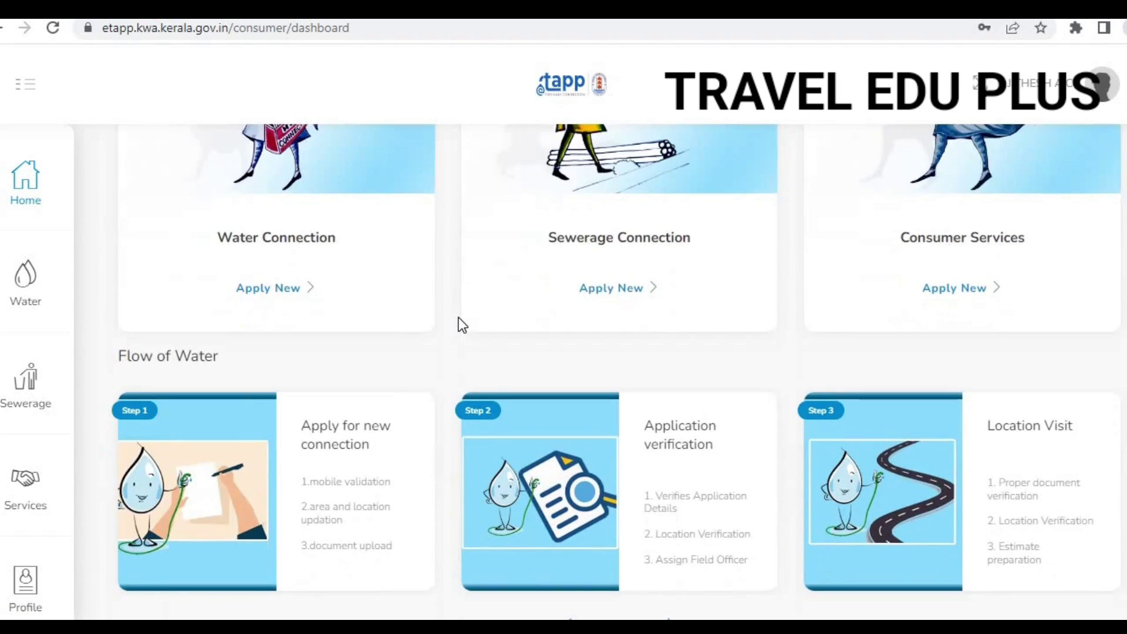
scroll(459, 322, "down", 2)
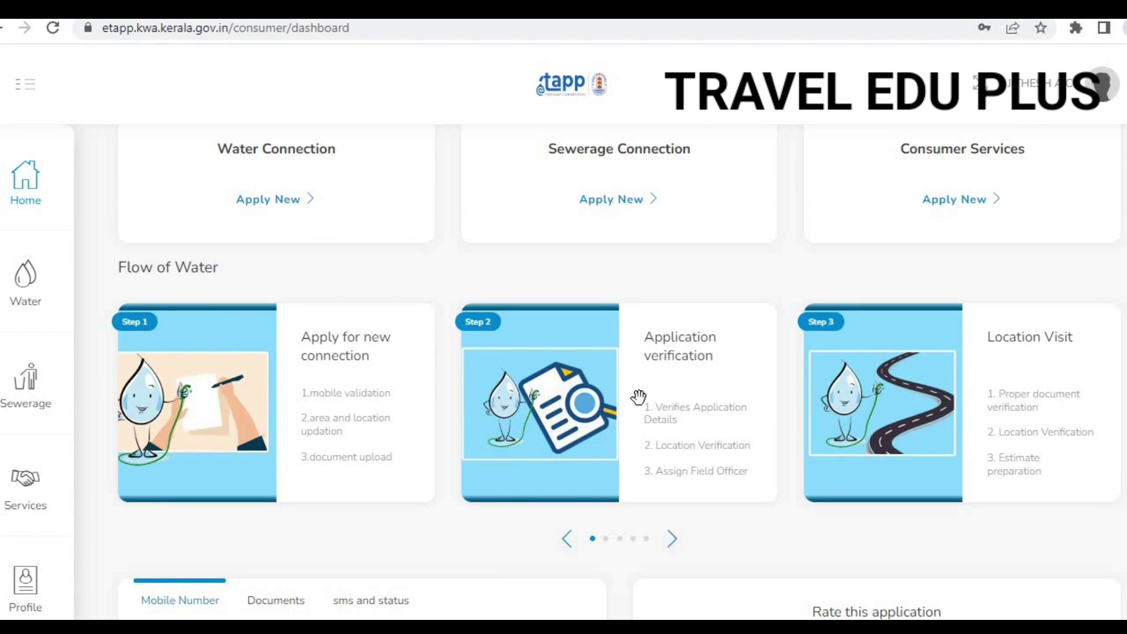
scroll(618, 395, "down", 2)
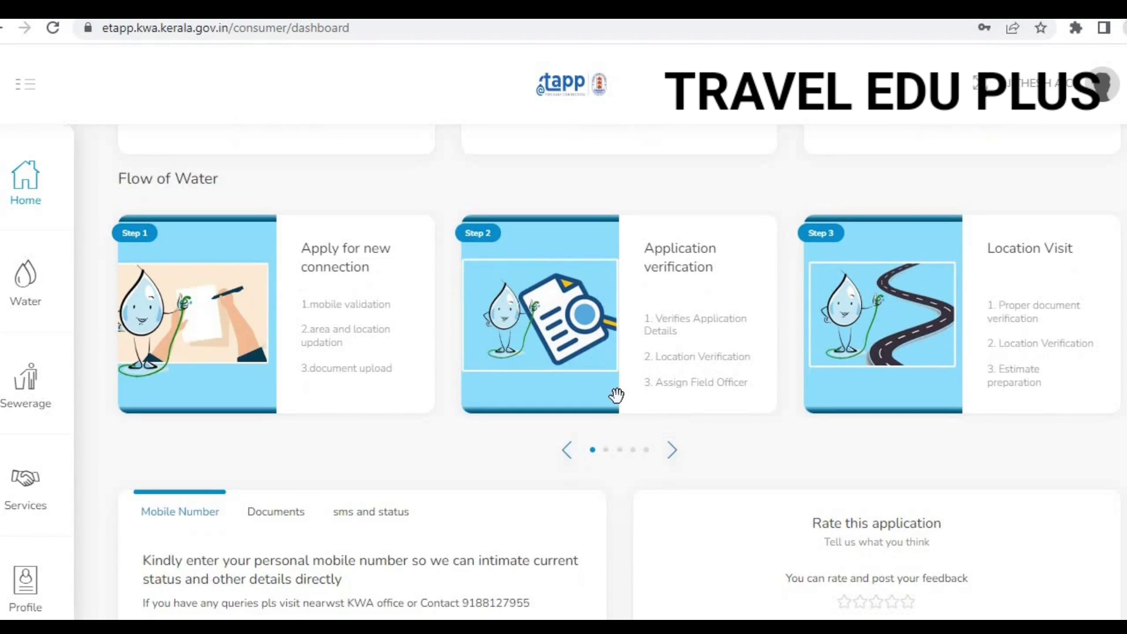
scroll(617, 395, "down", 2)
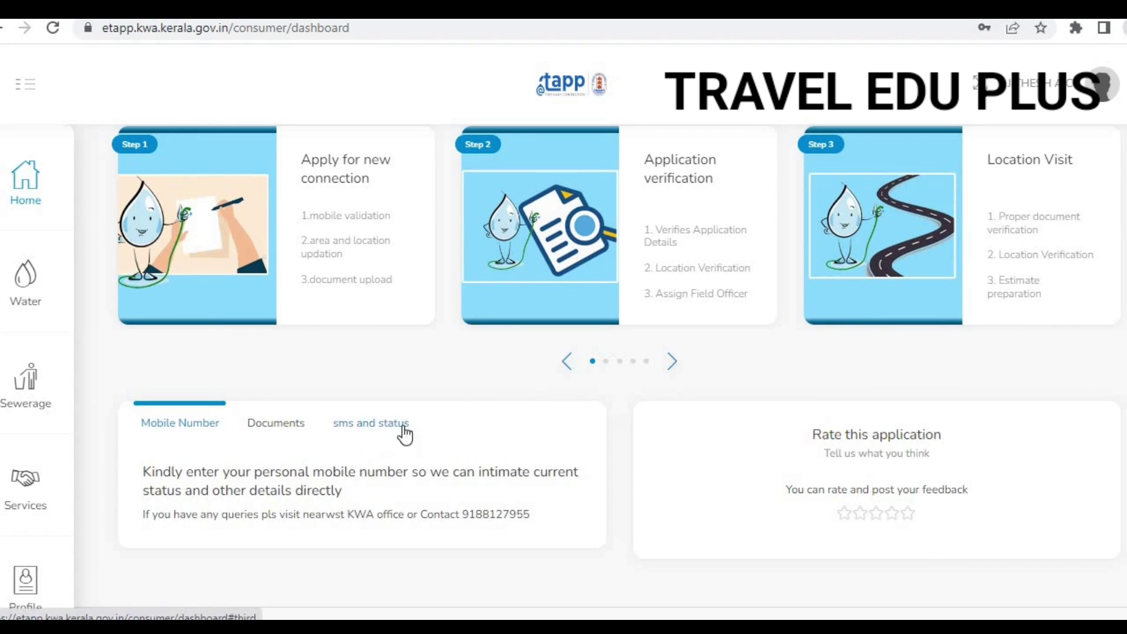
scroll(526, 414, "down", 1)
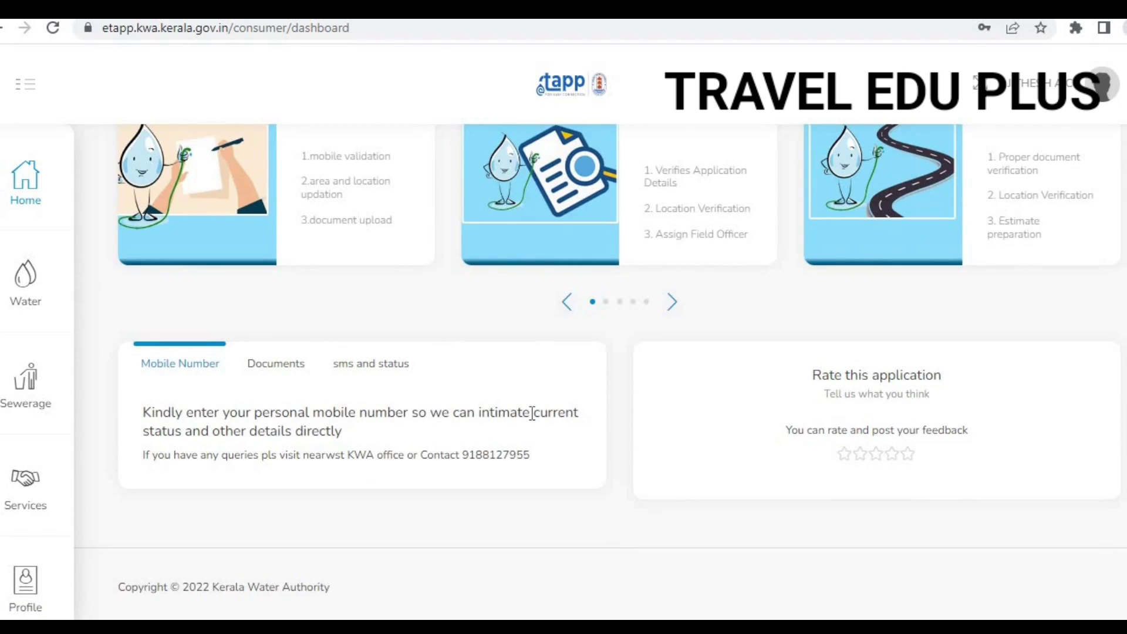
scroll(531, 414, "up", 10)
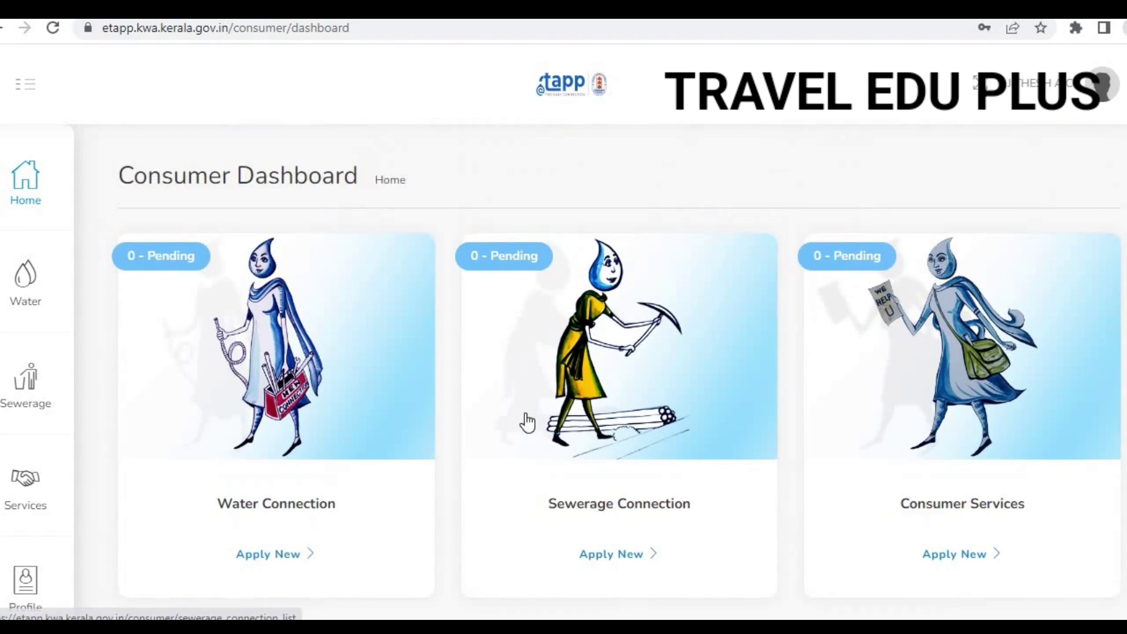
scroll(499, 420, "down", 1)
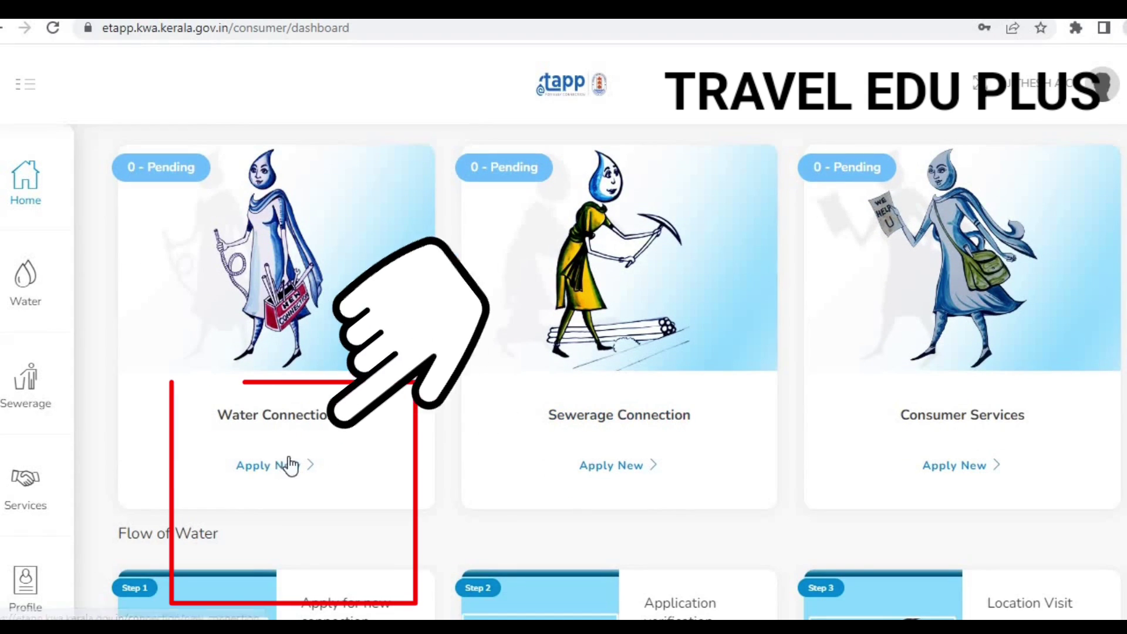
- Apply for a new water connection and verify the applicant's mobile number with the received OTP
left_click(289, 465)
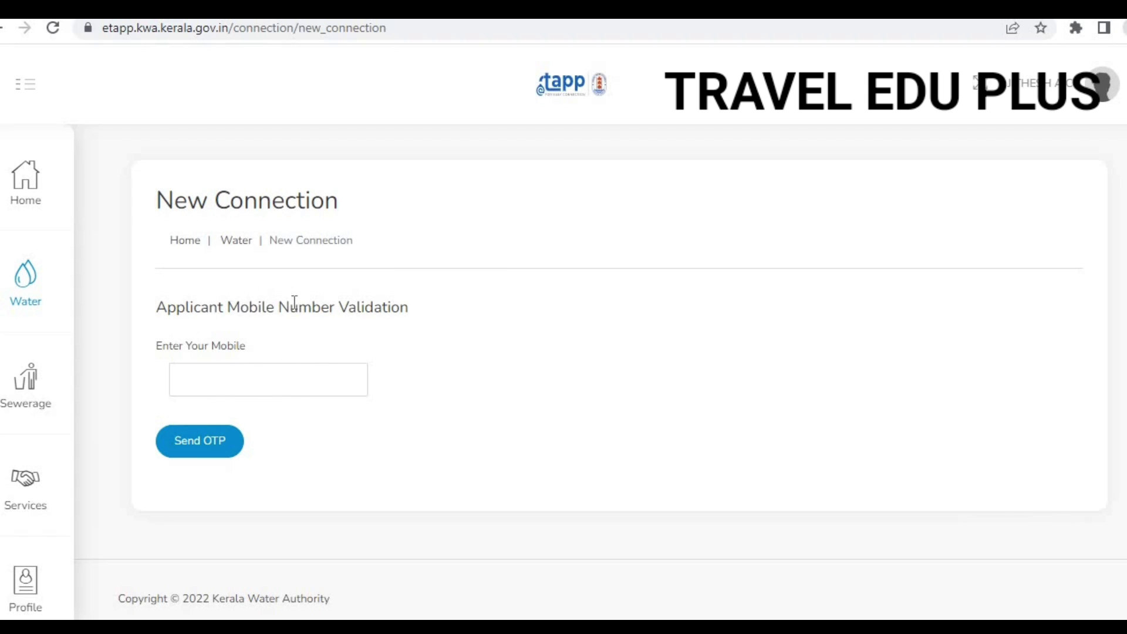
left_click(266, 387)
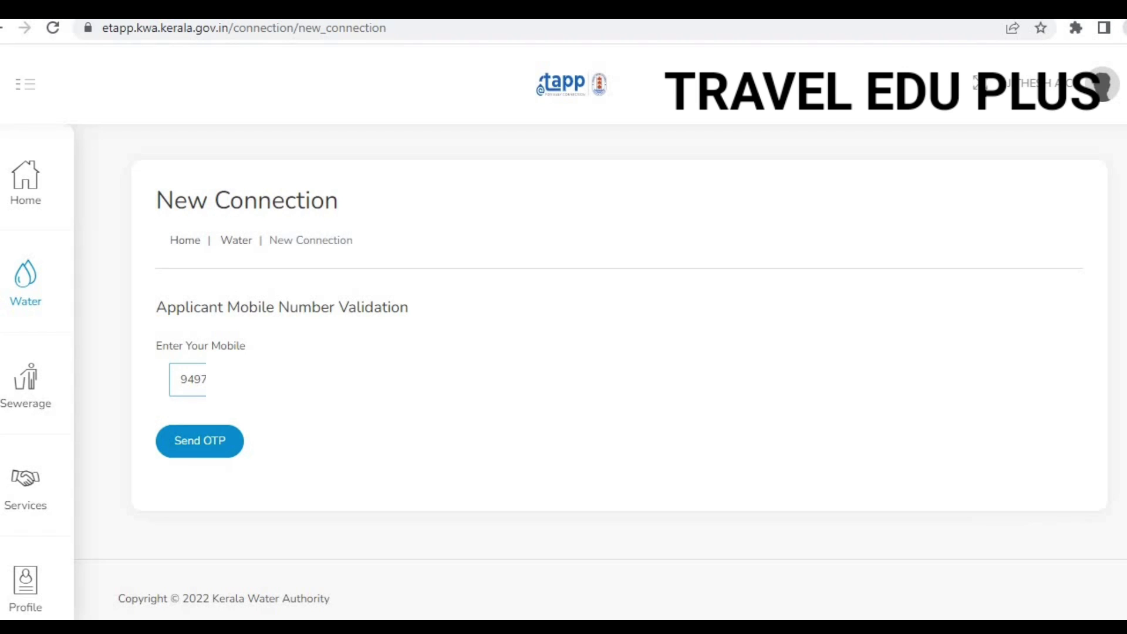
left_click(209, 448)
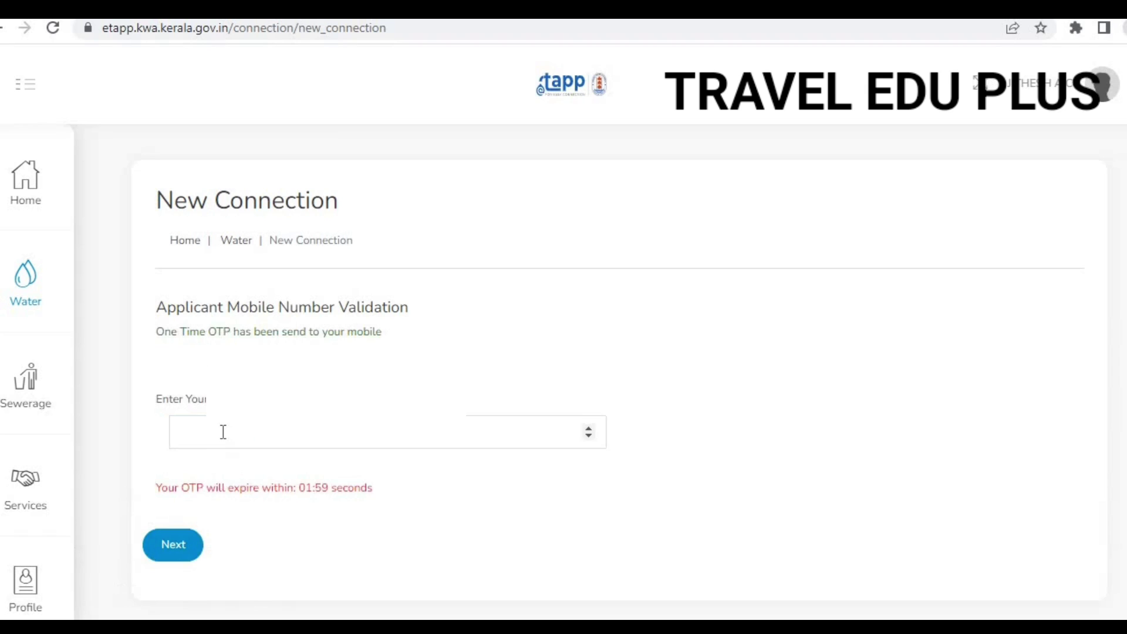
left_click(223, 432)
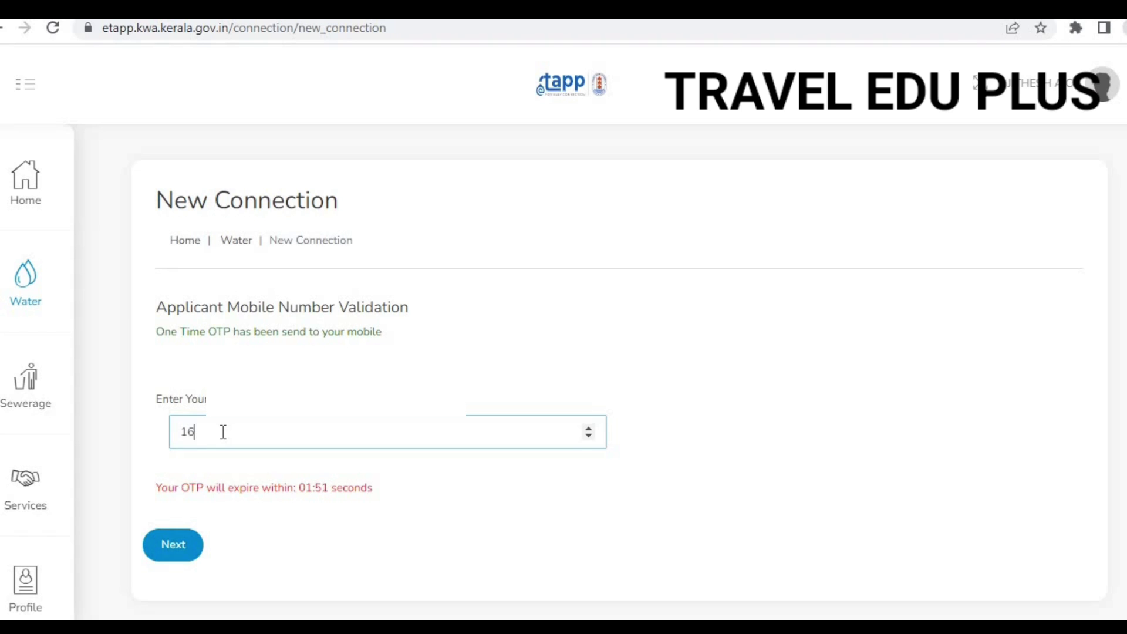
left_click(172, 544)
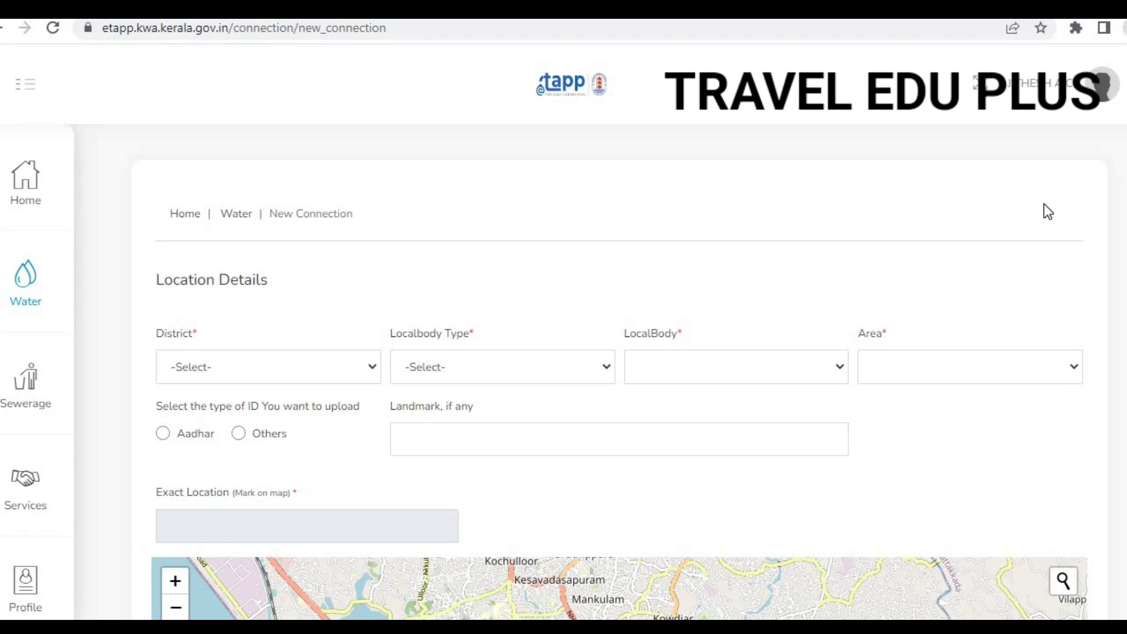
- Set district Thrissur, local body type Corporation and area CORPORATION DIVISION 21
scroll(1044, 203, "down", 2)
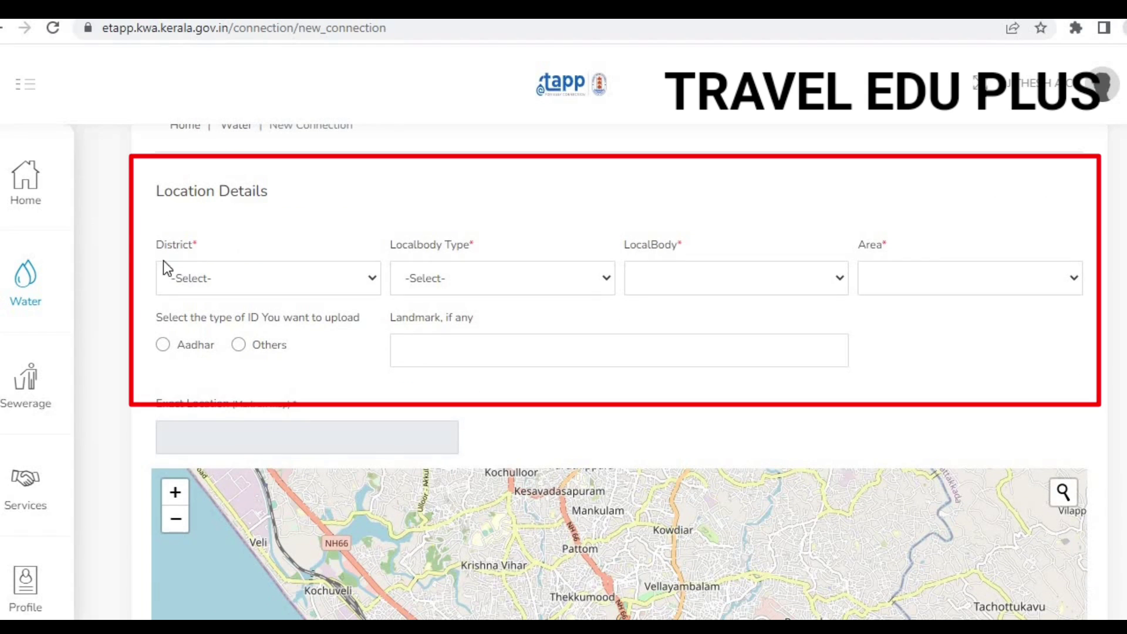
left_click(217, 284)
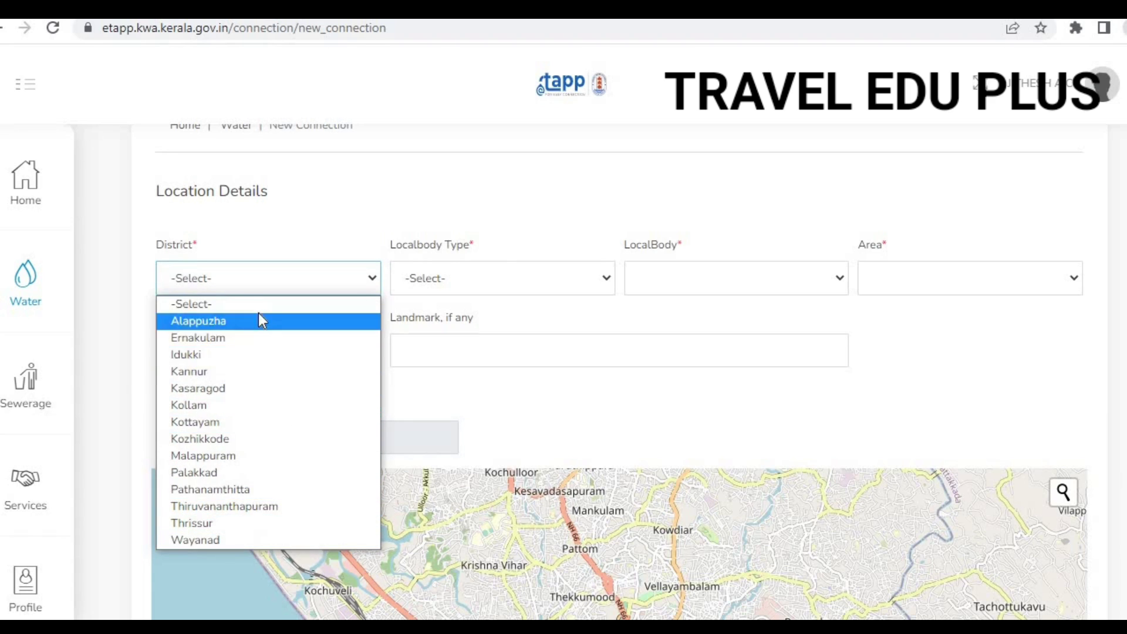
left_click(229, 523)
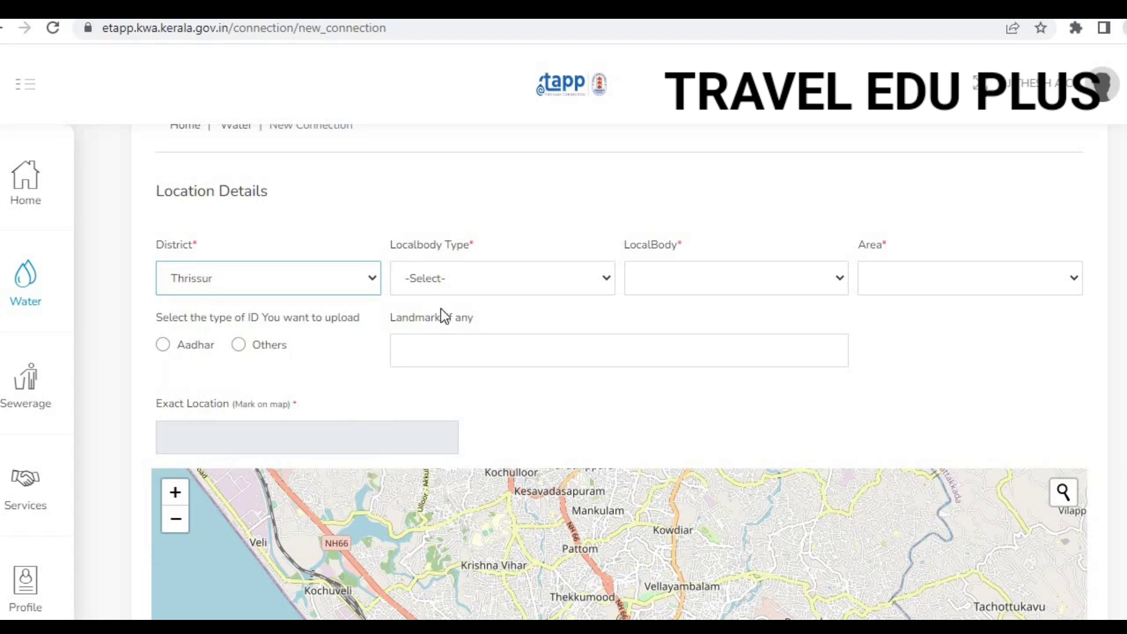
left_click(598, 282)
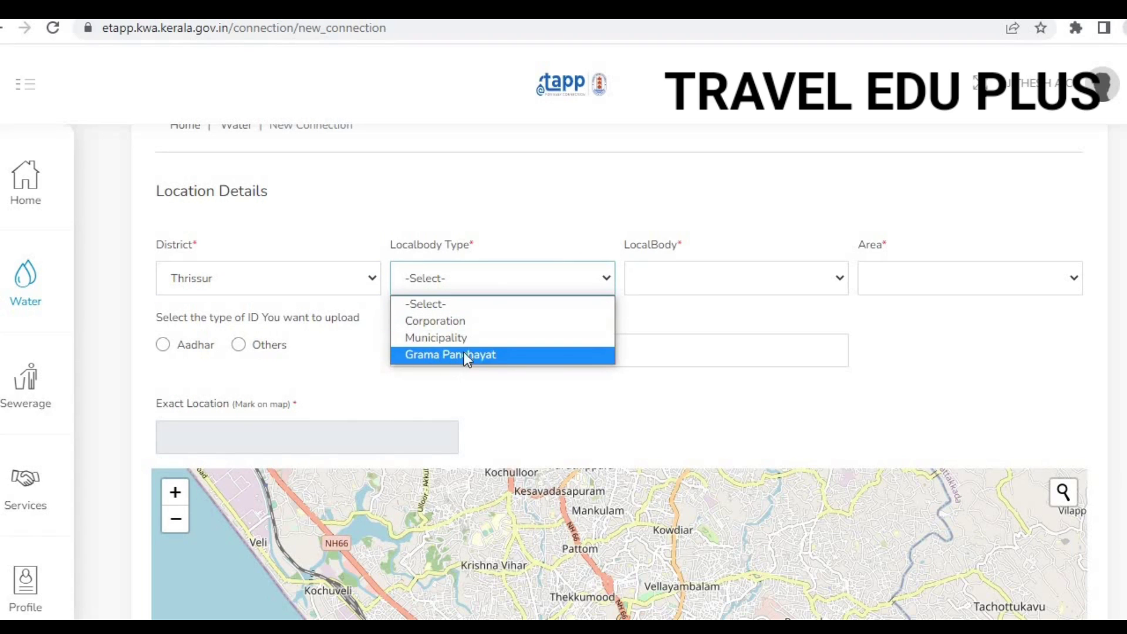
left_click(533, 321)
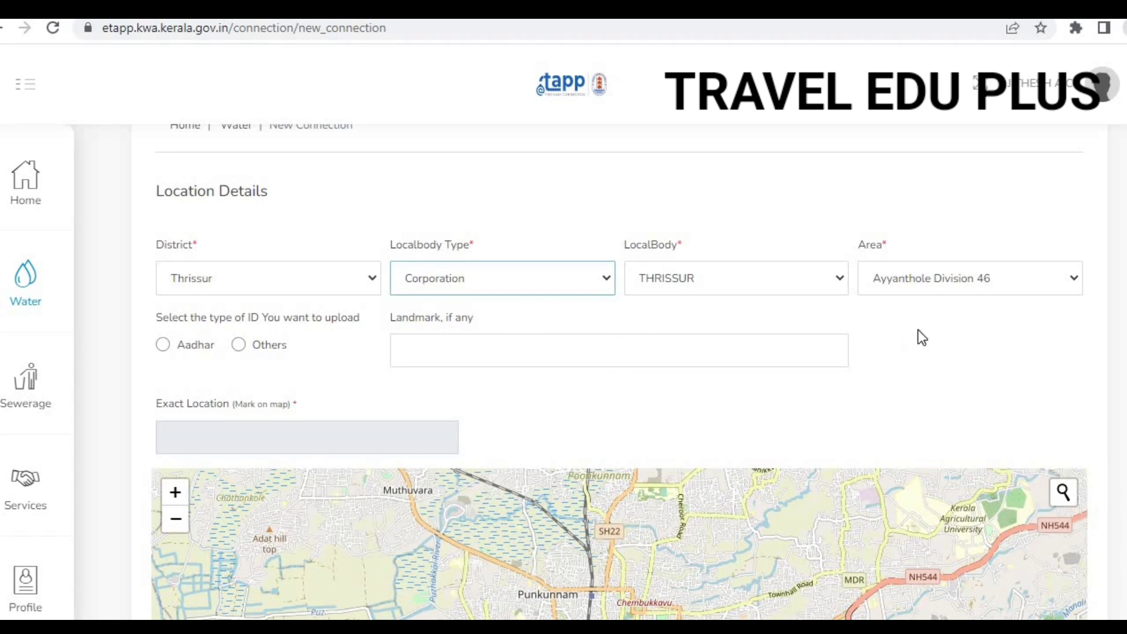
left_click(936, 280)
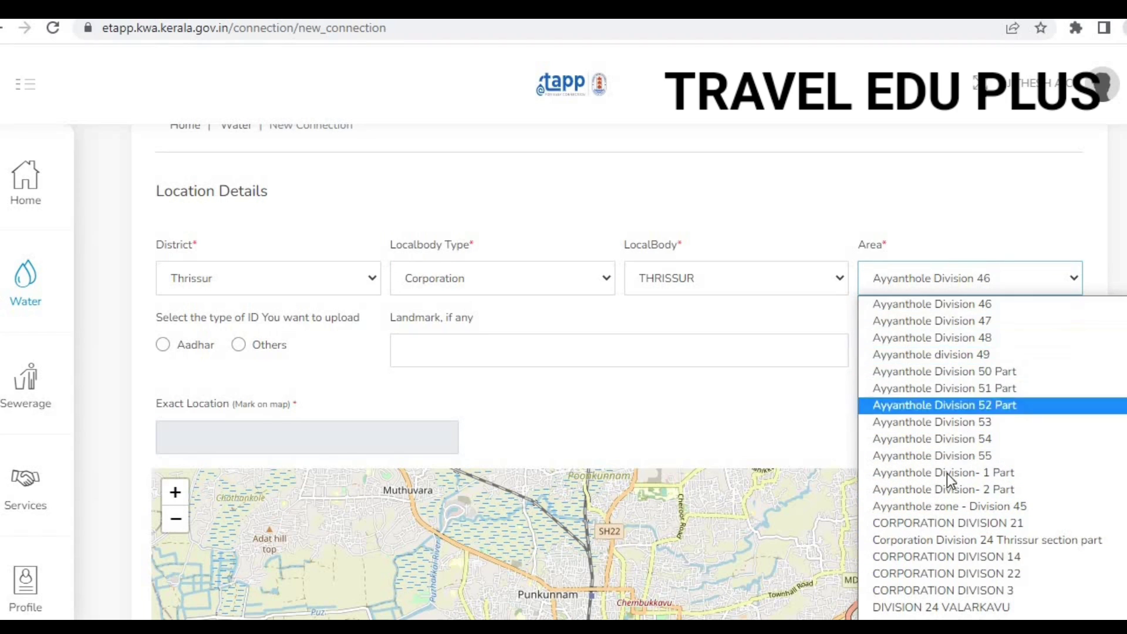
left_click(1020, 523)
- Select Aadhar as the ID type to upload
scroll(928, 432, "down", 2)
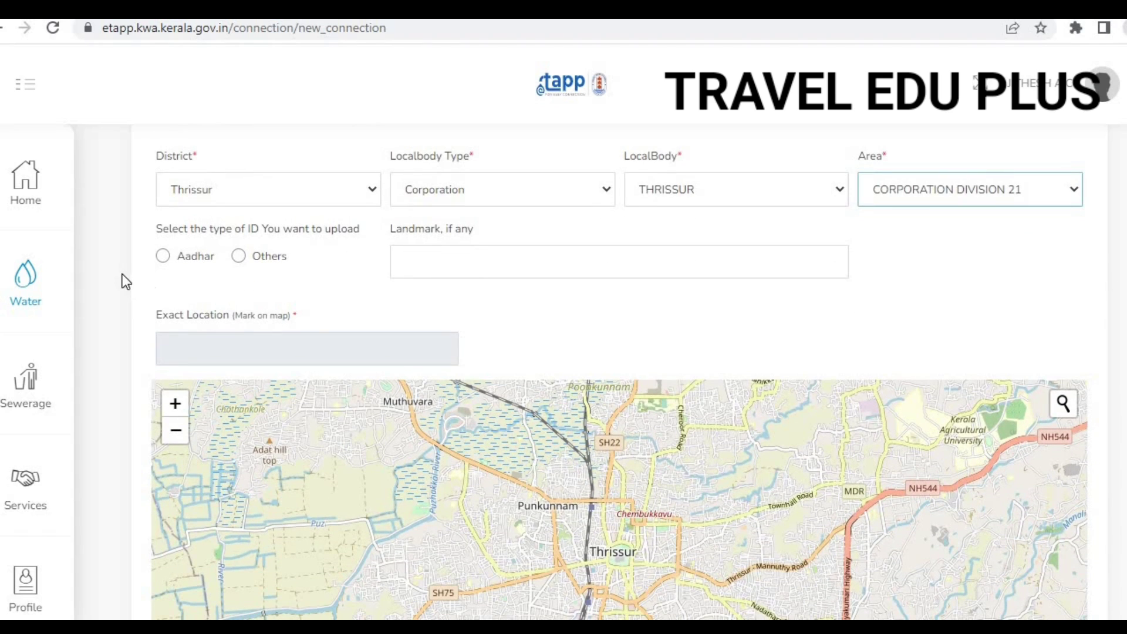
left_click(162, 257)
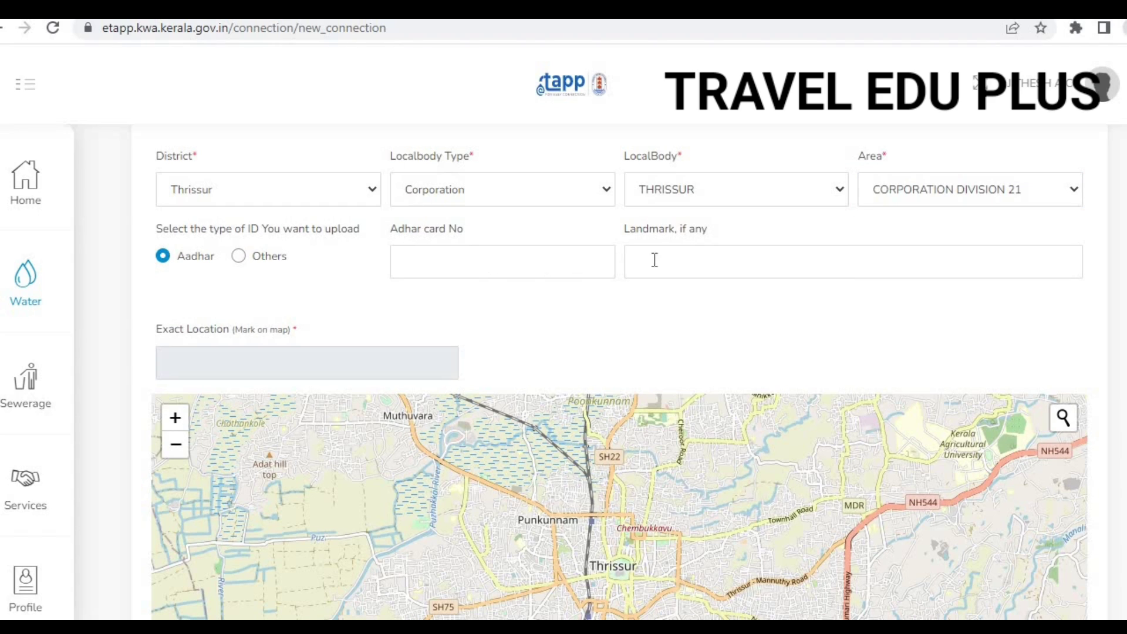
left_click(241, 256)
left_click(164, 256)
- Mark the exact connection location near Thrissur on the map
scroll(728, 323, "down", 2)
scroll(719, 329, "down", 1)
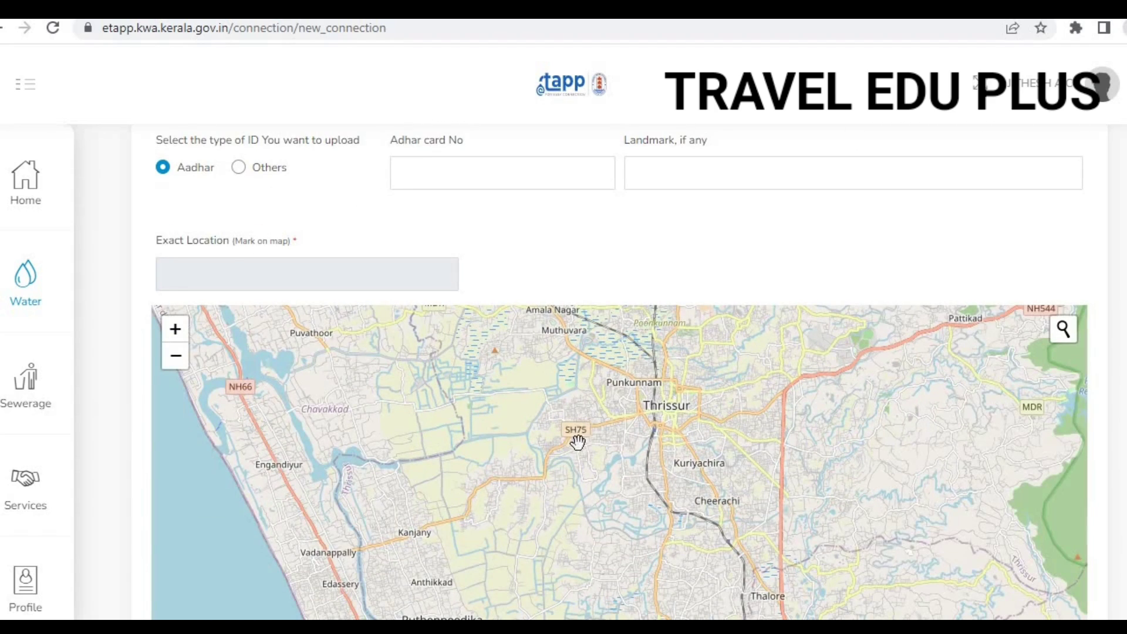
scroll(578, 458, "up", 1)
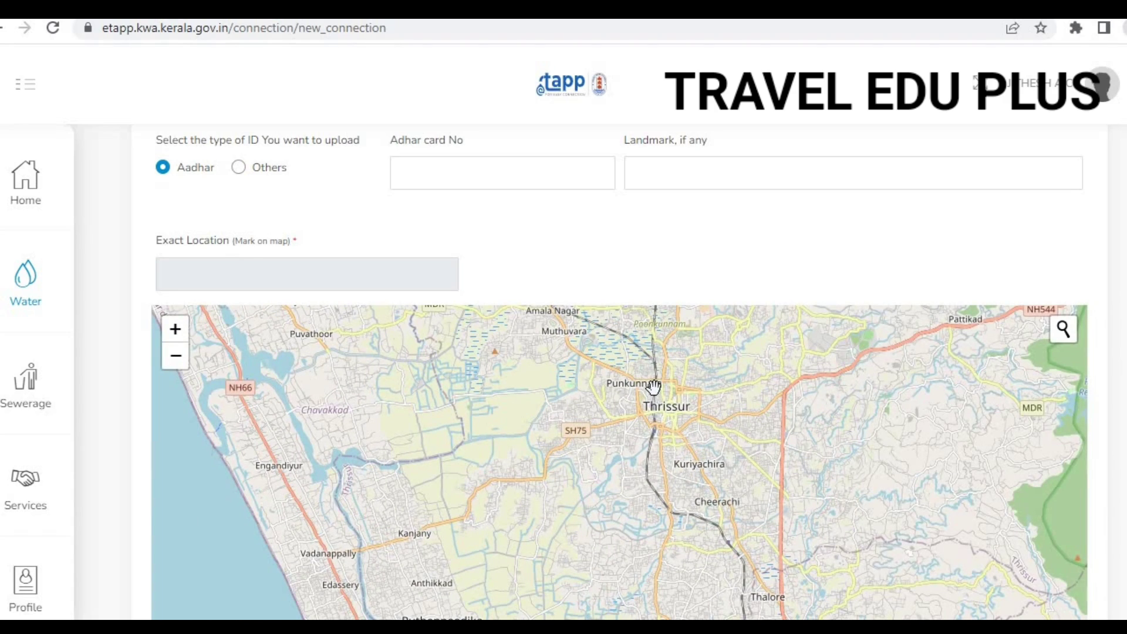
double_click(653, 386)
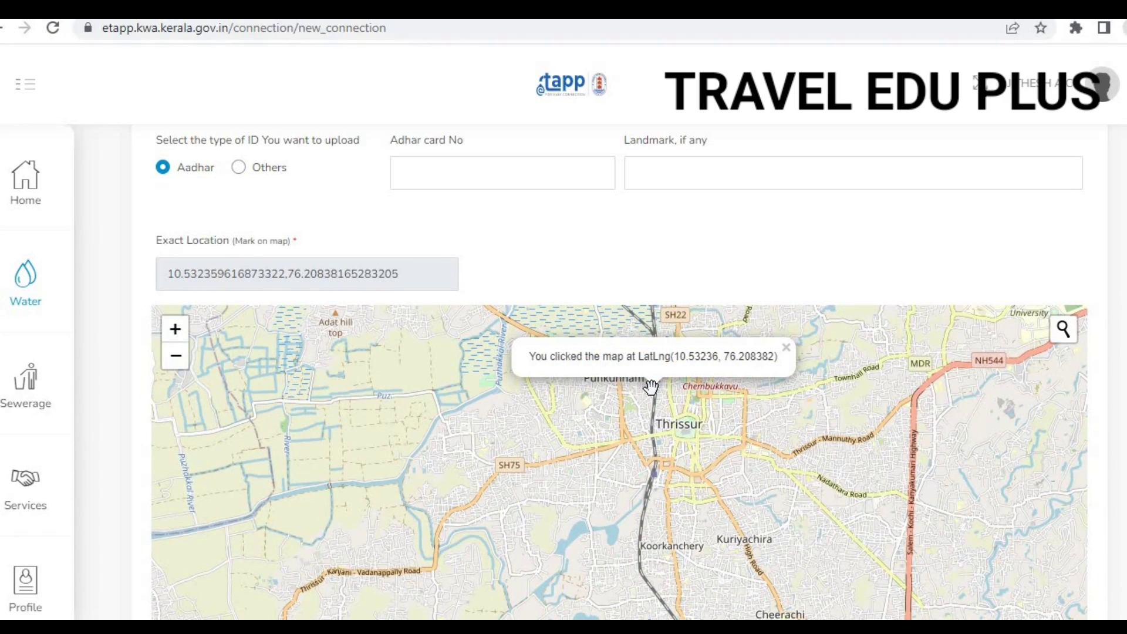
scroll(1044, 264, "down", 5)
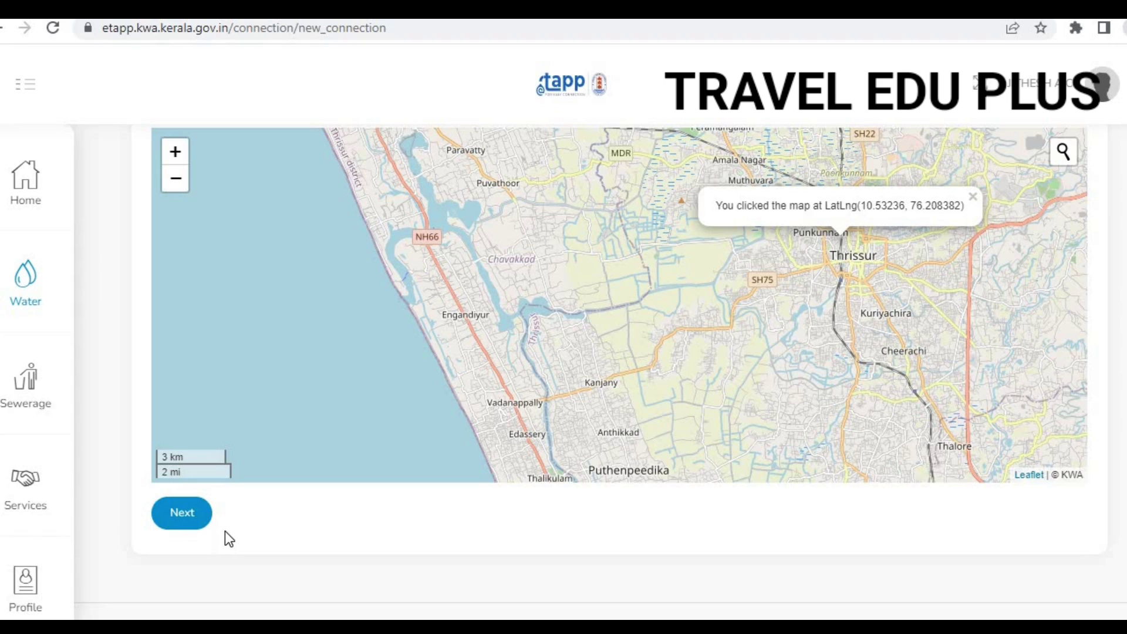
scroll(216, 530, "up", 5)
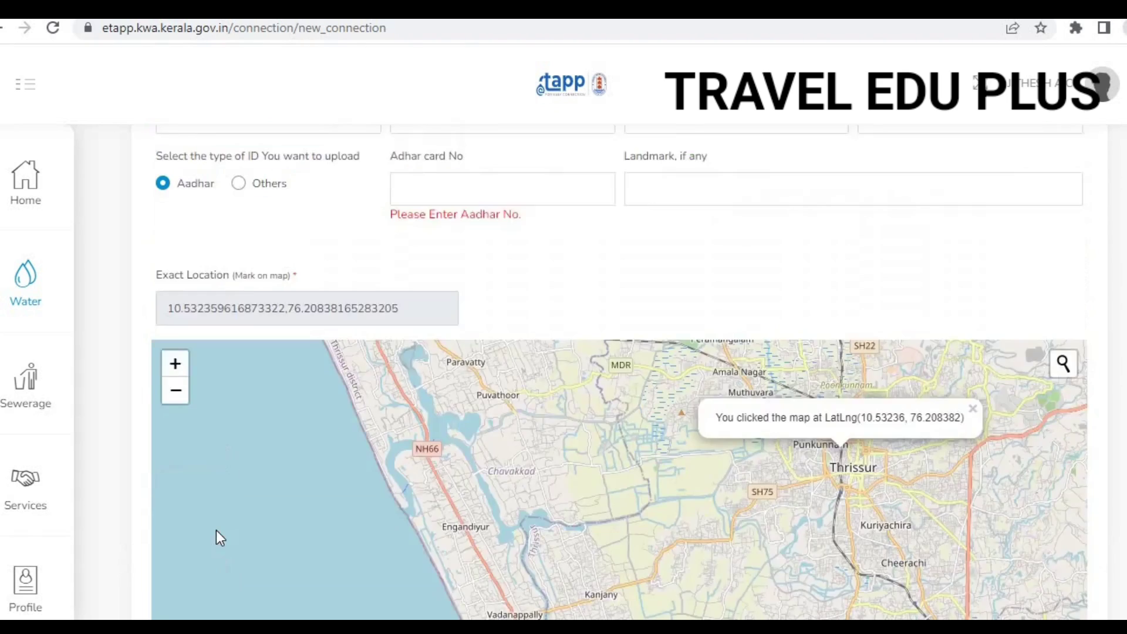
scroll(469, 255, "up", 2)
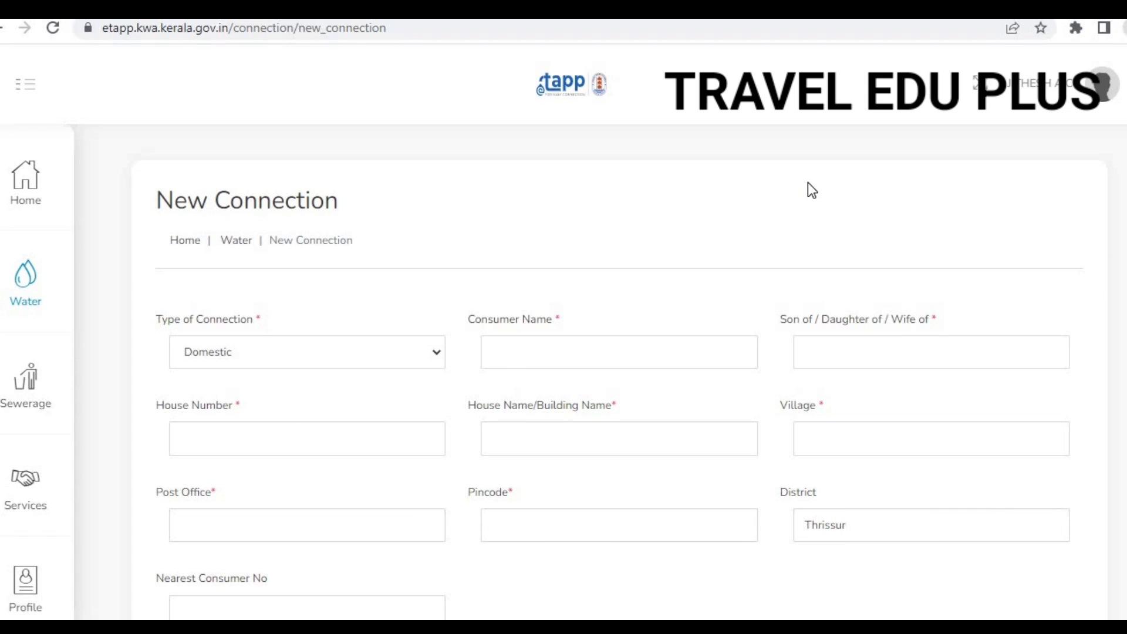
scroll(808, 181, "down", 2)
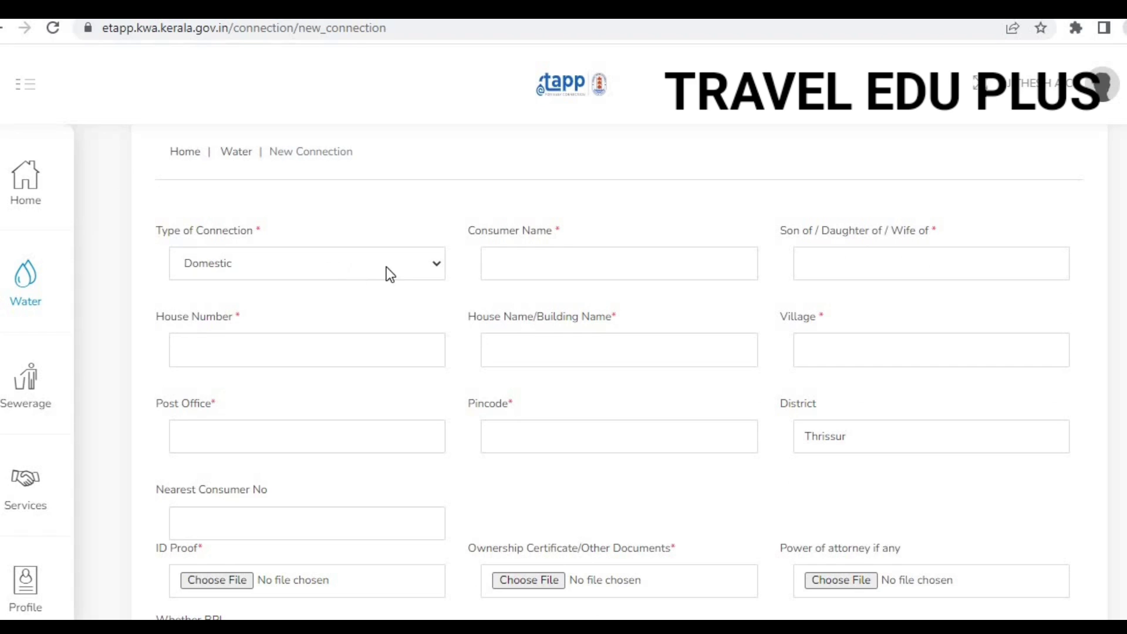
left_click(425, 264)
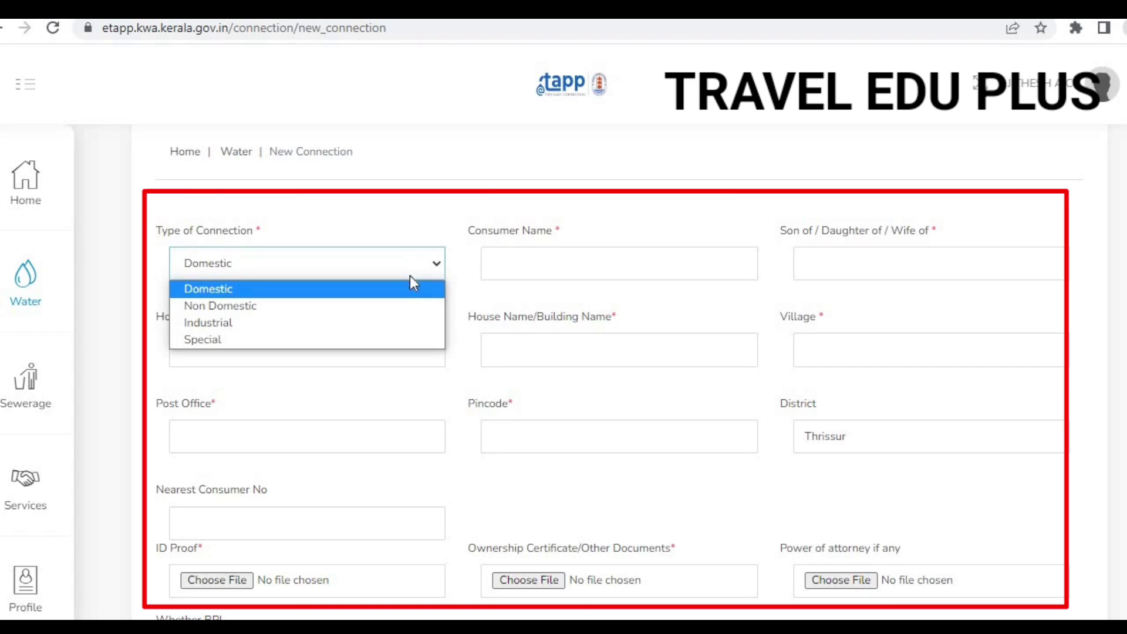
left_click(369, 290)
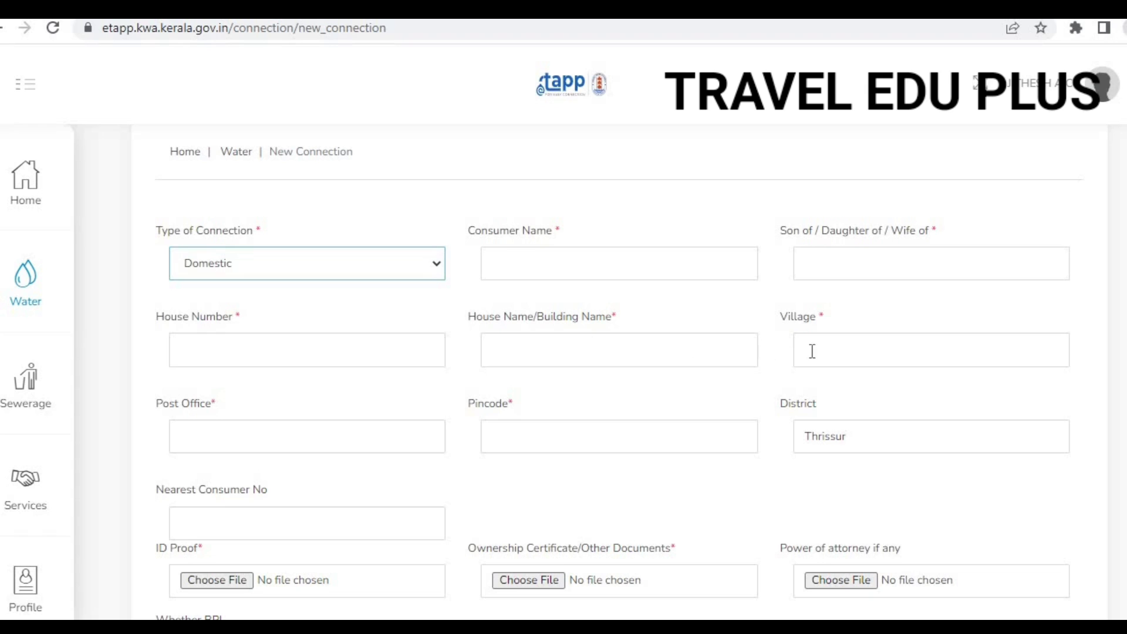
scroll(605, 410, "down", 2)
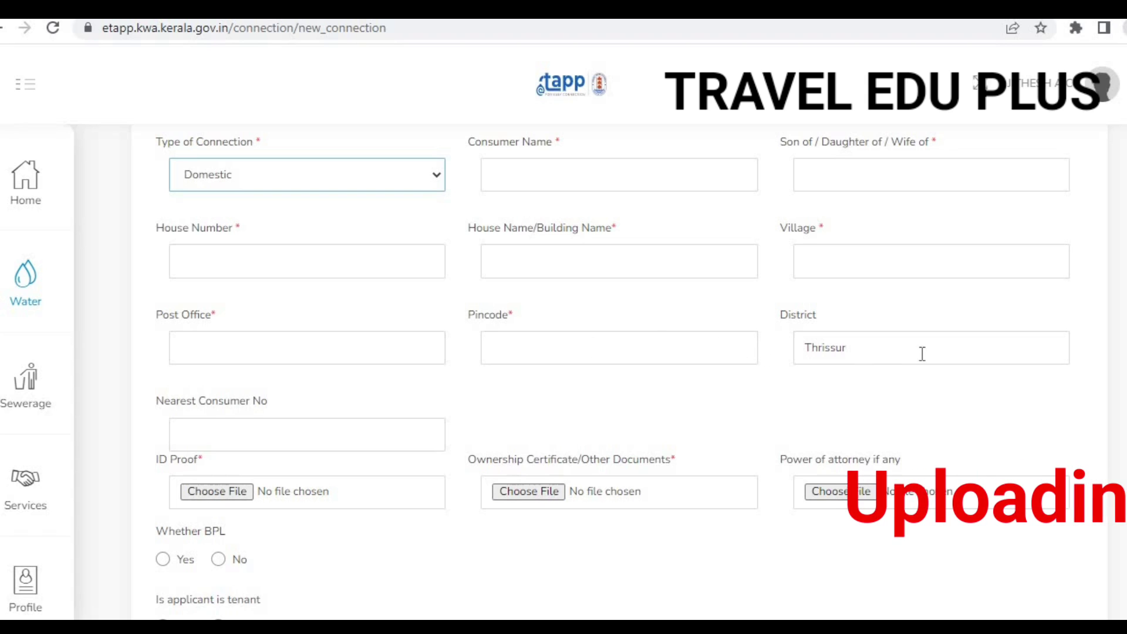
scroll(867, 355, "down", 3)
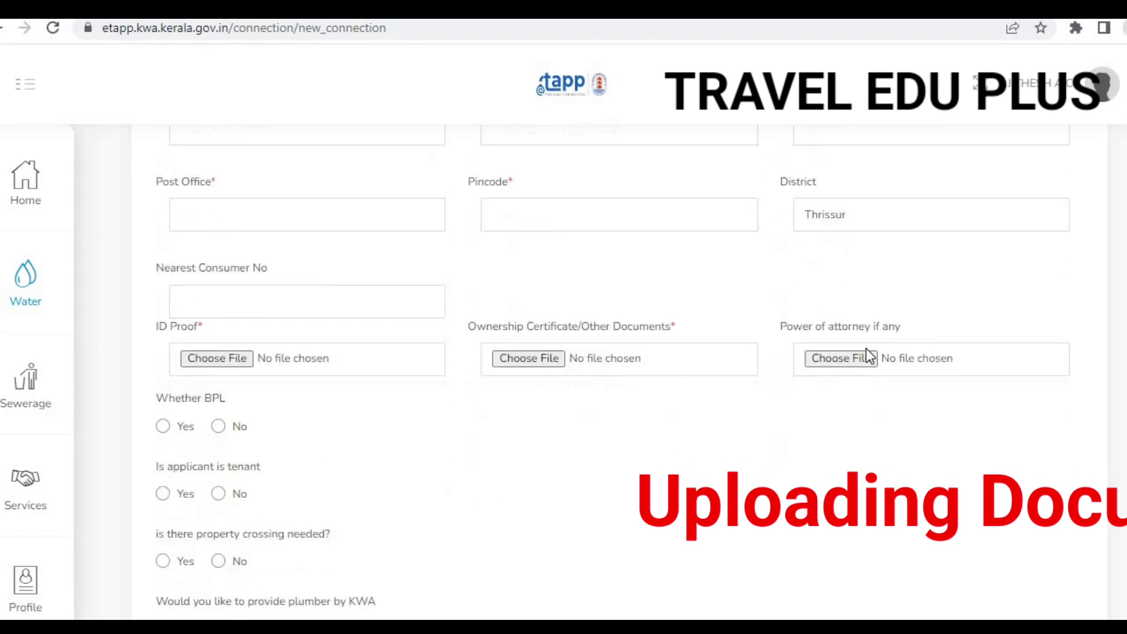
scroll(867, 355, "down", 1)
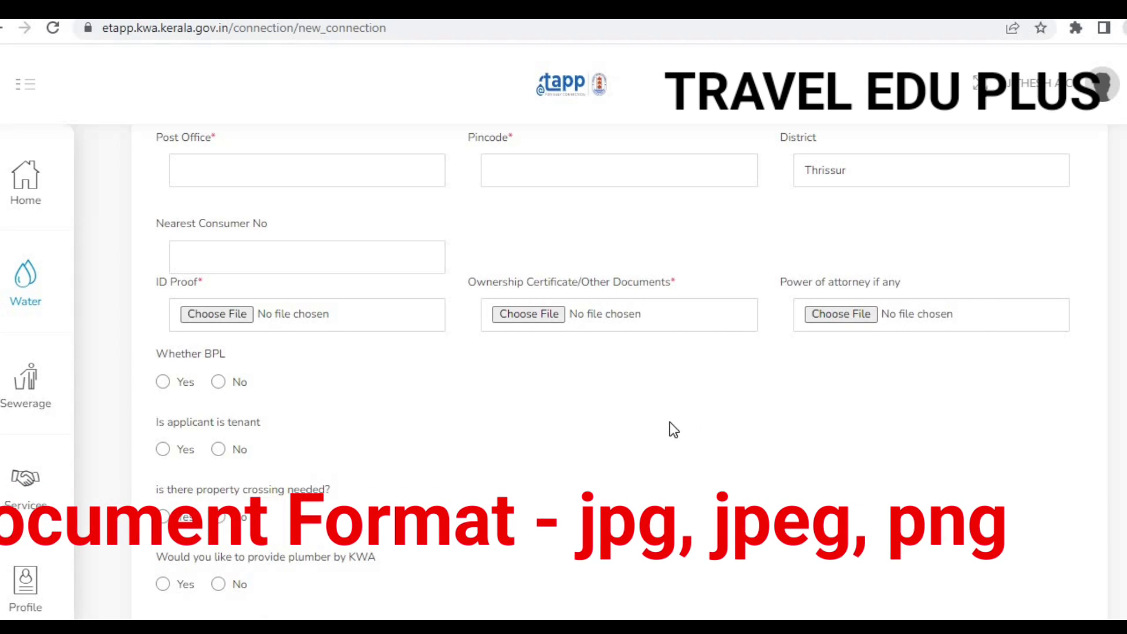
scroll(671, 422, "down", 1)
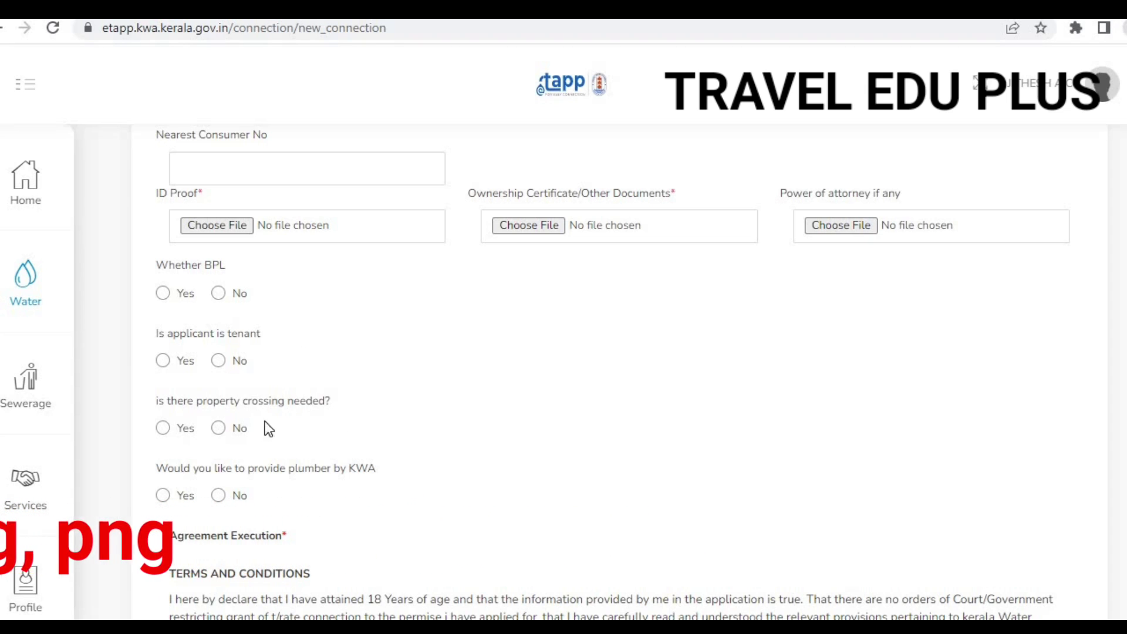
scroll(510, 434, "down", 1)
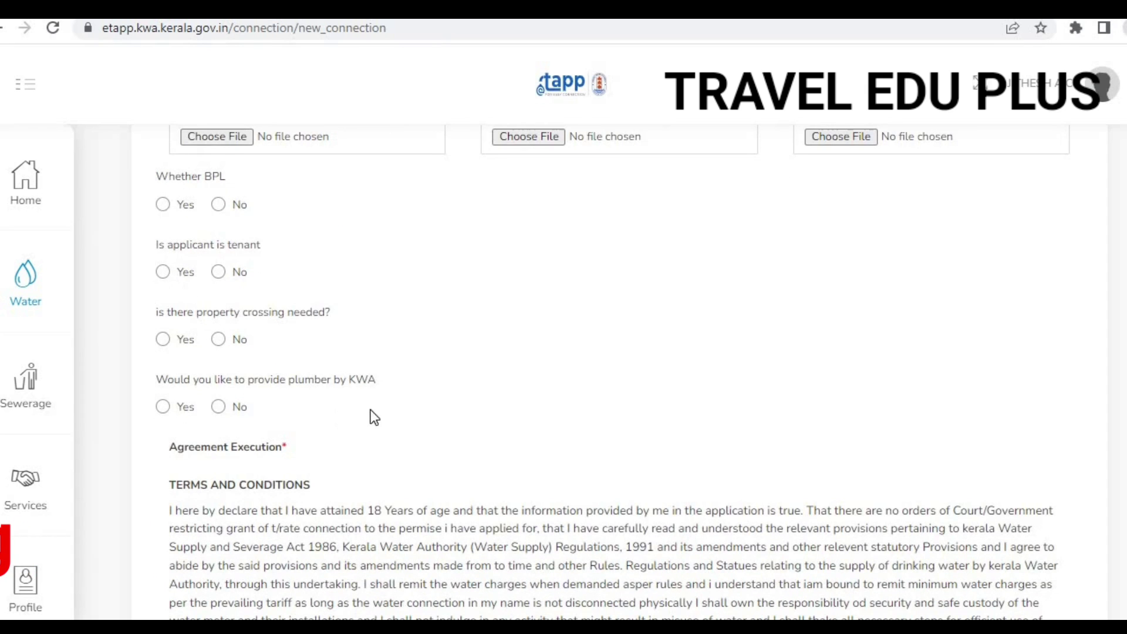
scroll(347, 443, "down", 2)
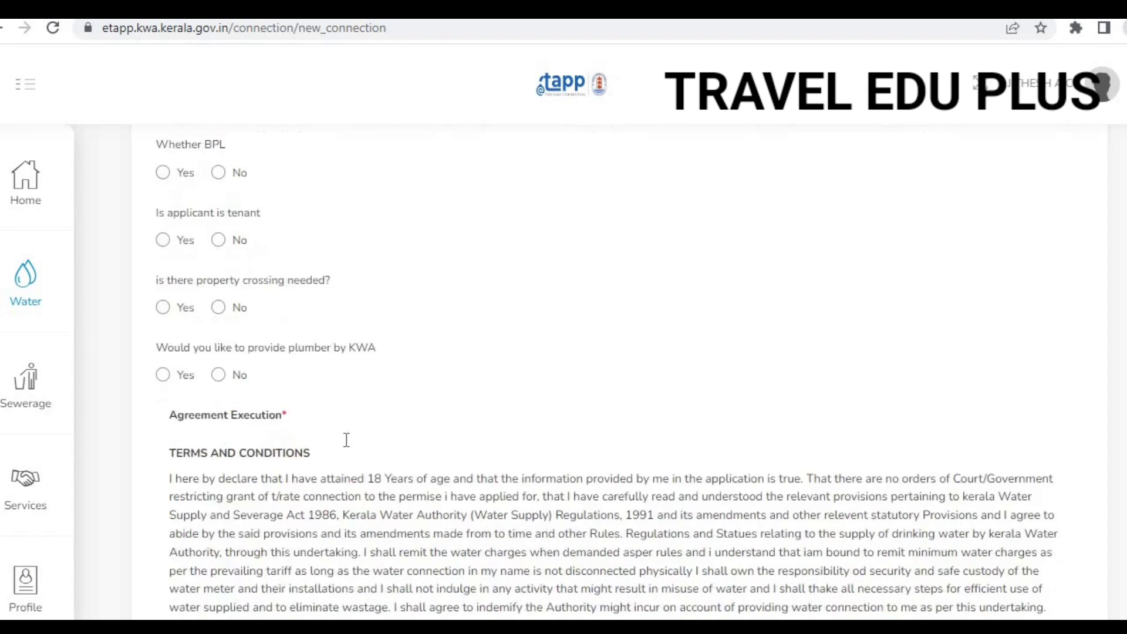